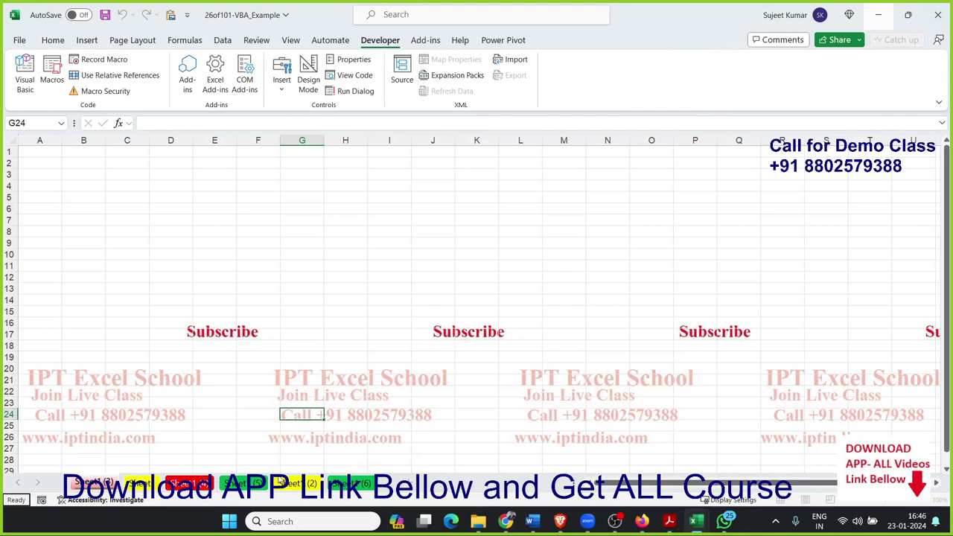
Move Sheet1 (6) before Sheet (2) and Sheet (4) ahead of the yellow Sheet
left_click(257, 483)
left_click(356, 487)
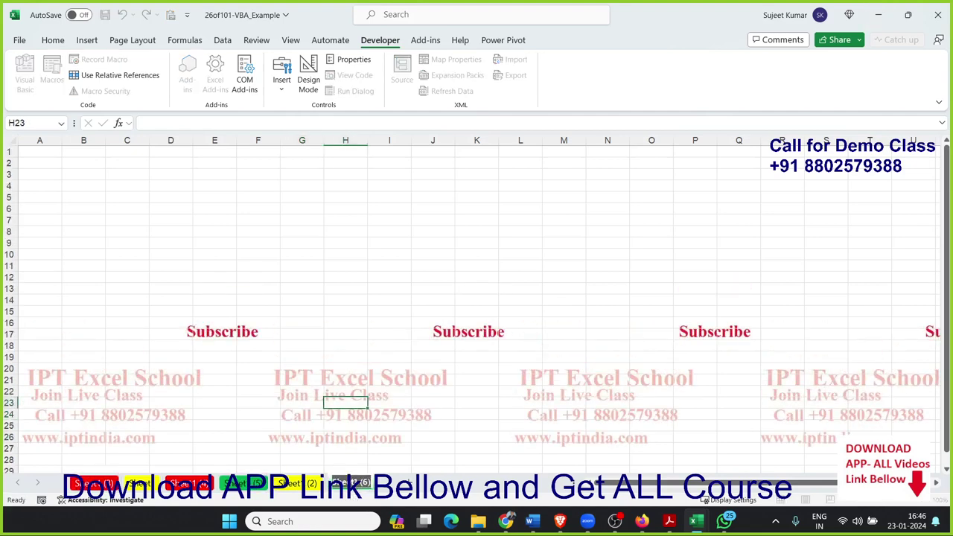
left_click(330, 447)
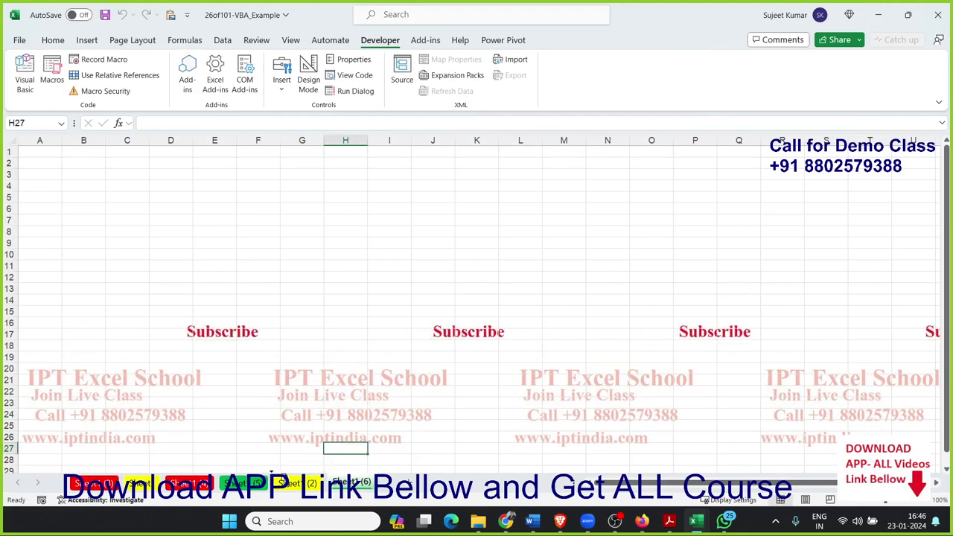
left_click_drag(323, 476, 283, 482)
left_click(186, 483)
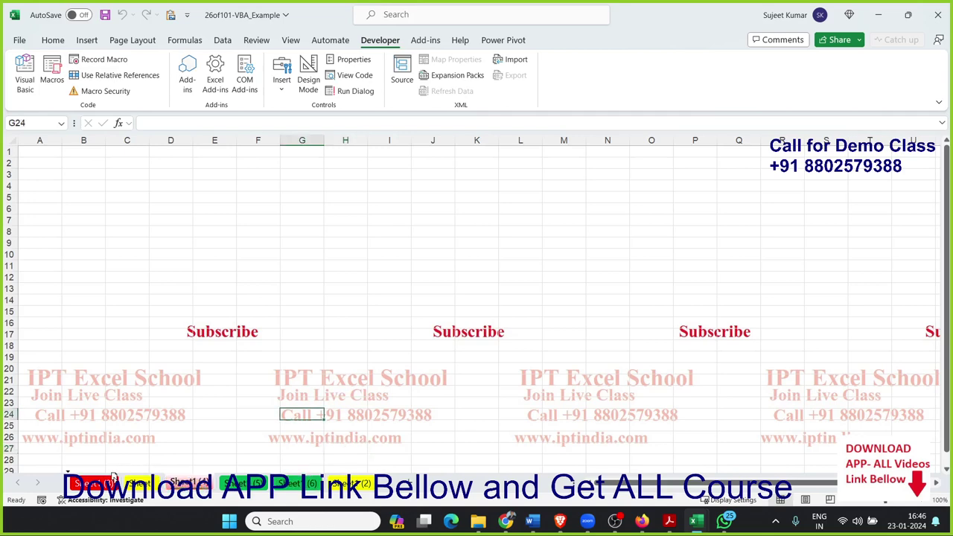
mouse_move(110, 473)
left_mouse_down()
mouse_move(164, 463)
mouse_move(241, 485)
left_mouse_up()
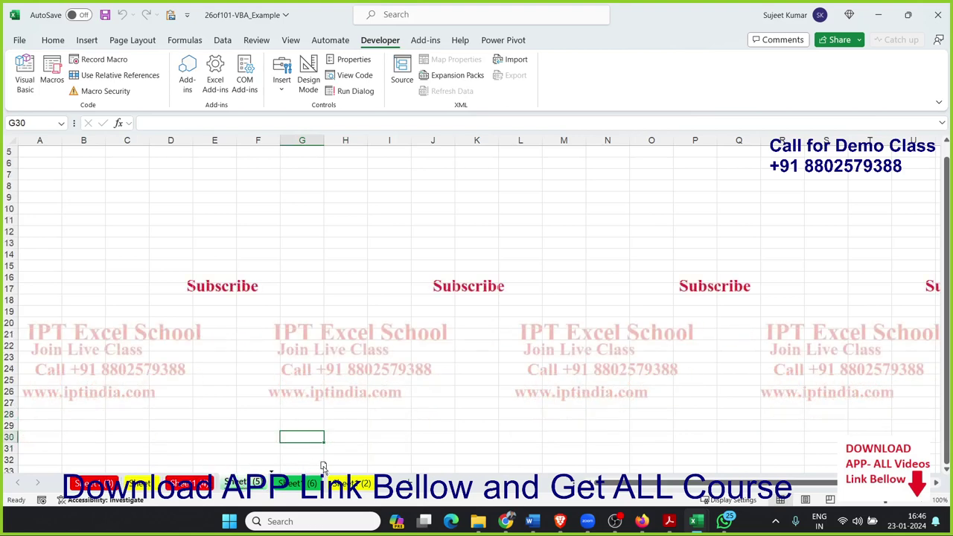
Switch to a later sheet and briefly edit cell H26 without entering anything
left_click(350, 483)
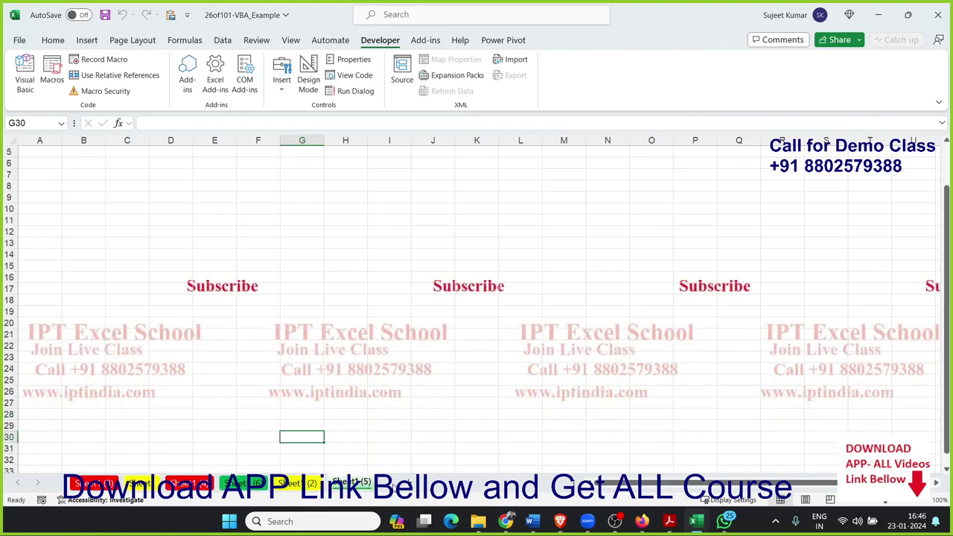
double_click(359, 393)
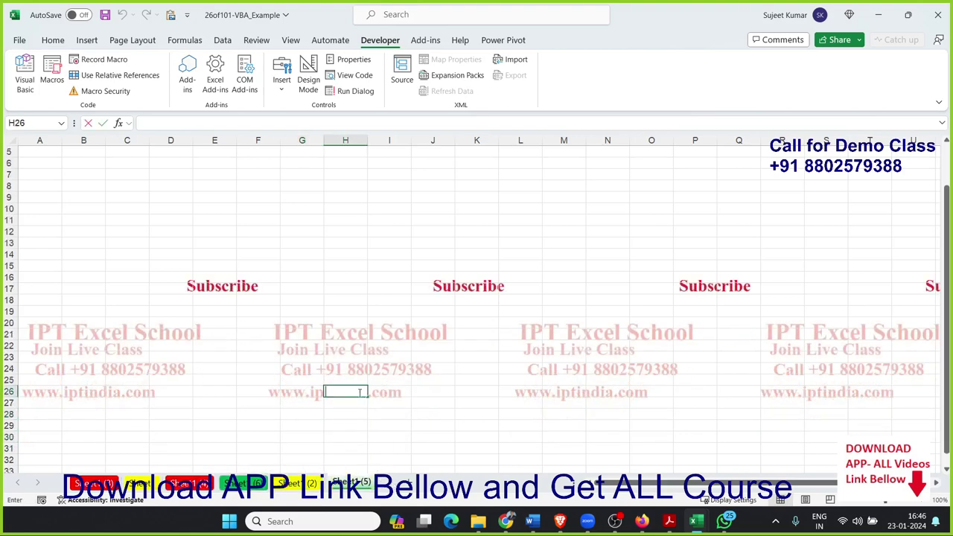
left_click(290, 294)
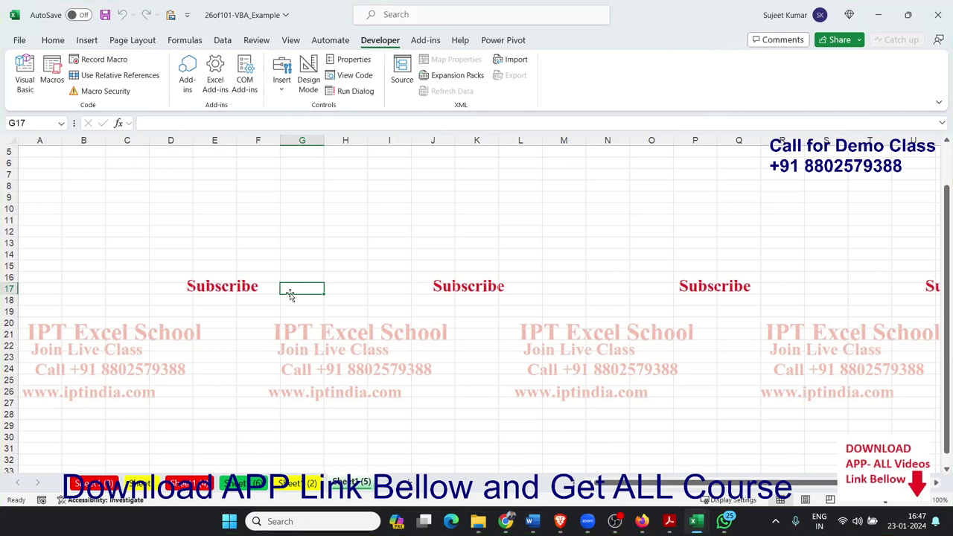
Review the coloured sheets, including yellow-A1 Sheet (2), ending with a cell selected on Sheet1 (4)
left_click(301, 242)
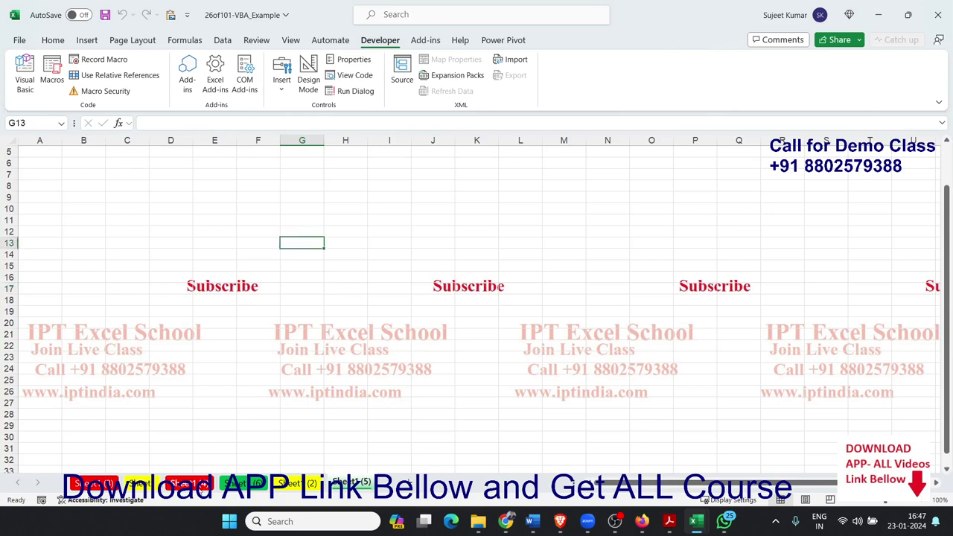
left_click(195, 484)
left_click(246, 483)
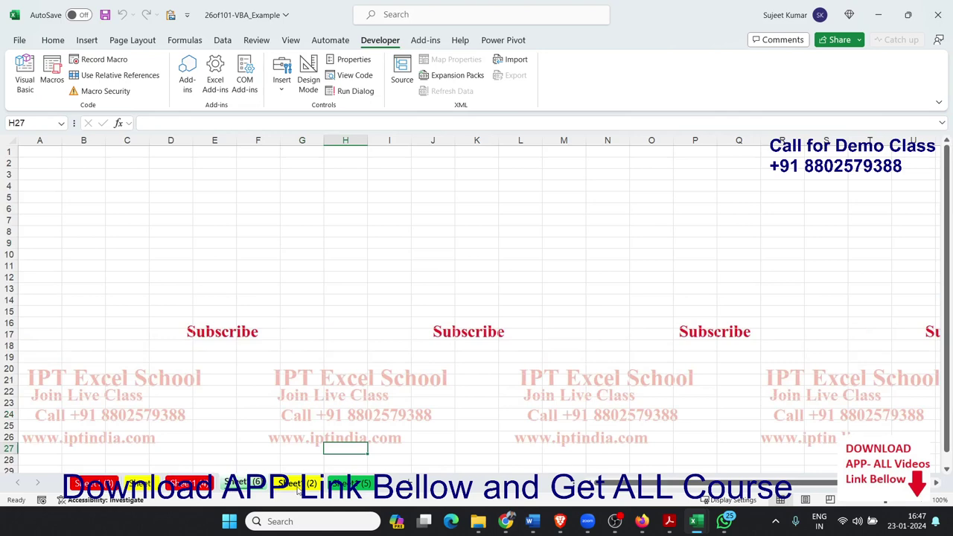
left_click(298, 482)
left_click(350, 483)
left_click(298, 482)
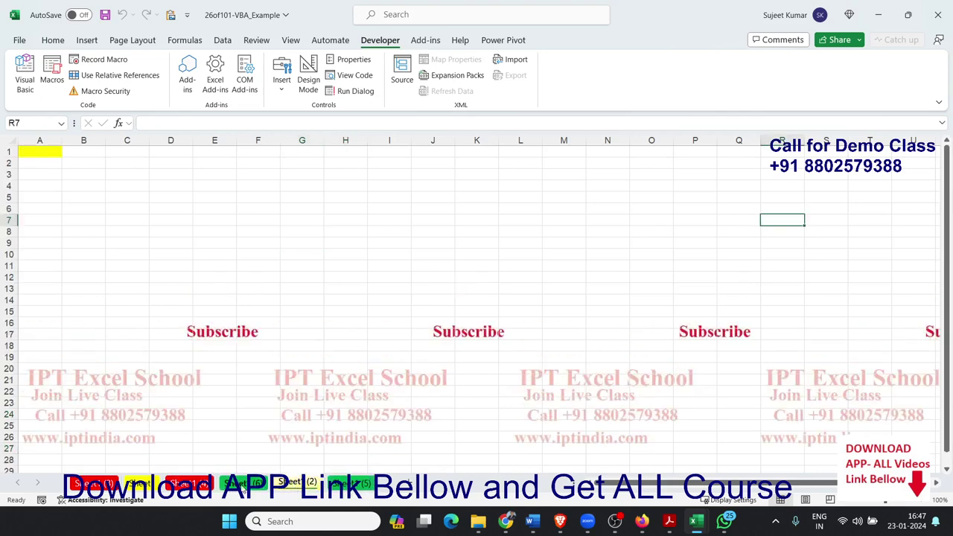
left_click(190, 483)
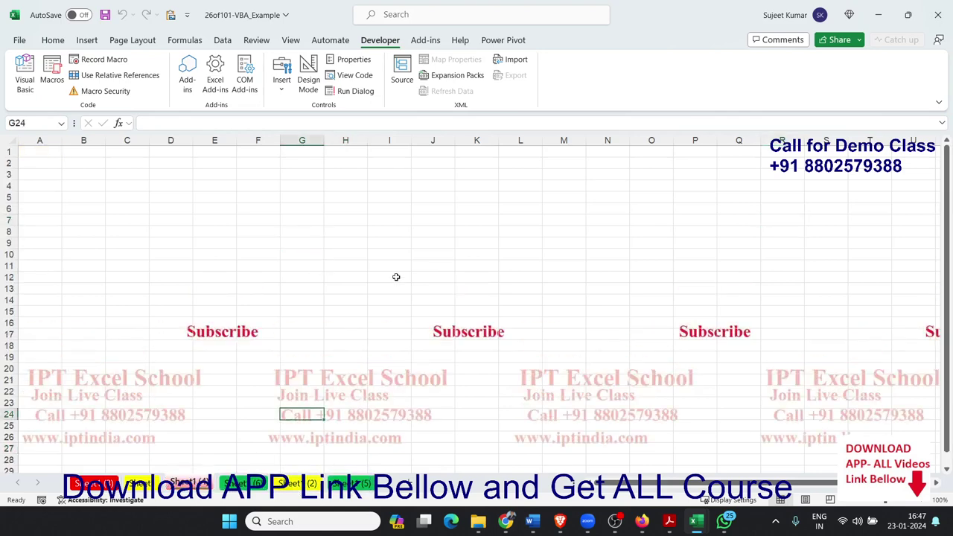
left_click(394, 225)
Open Module1's code and add blank lines after the Sap_26 macro
left_click(25, 82)
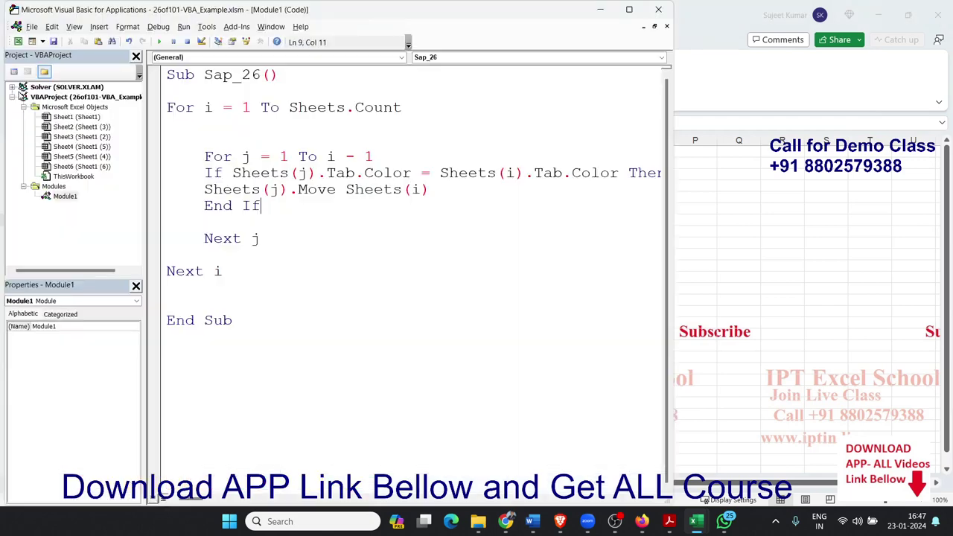
left_click(344, 428)
left_click(227, 334)
key("Return")
key("Return")
key("Return")
key("Return")
key("Return")
key("Return")
key("Return")
key("Return")
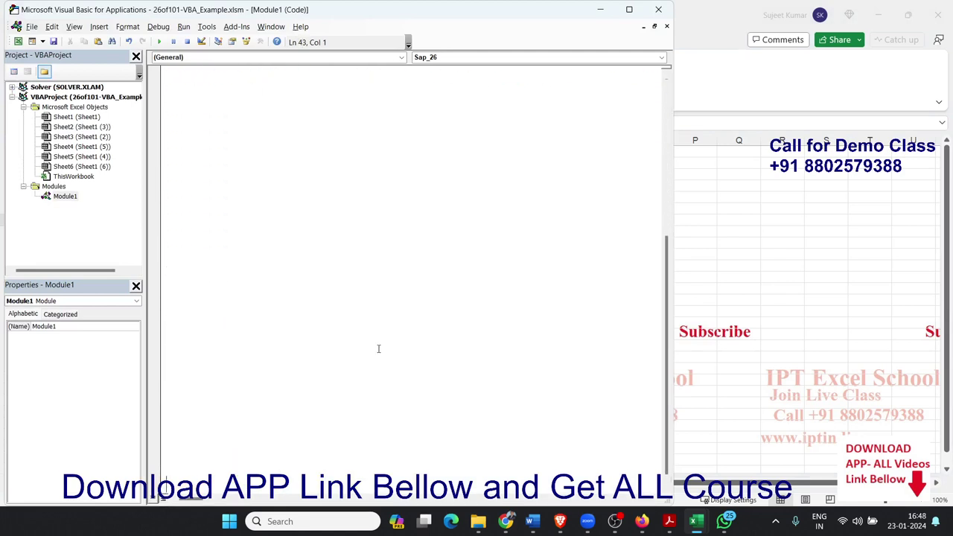
Maximize the code editor and type 'sub samp_26' on a new line after End Sub
left_click(629, 8)
scroll(285, 185, "up", 5)
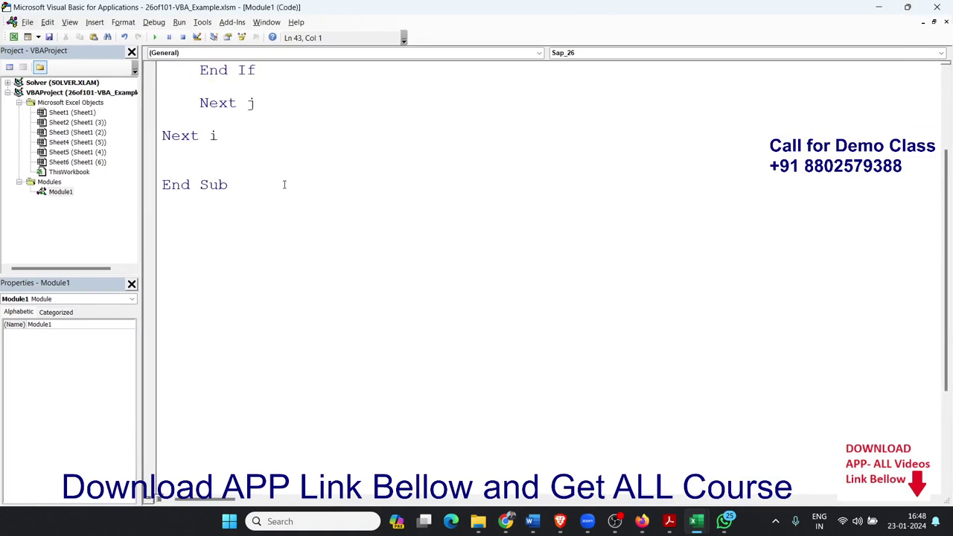
left_click(274, 194)
key("Return")
key("Return")
type("sub ")
type("samp")
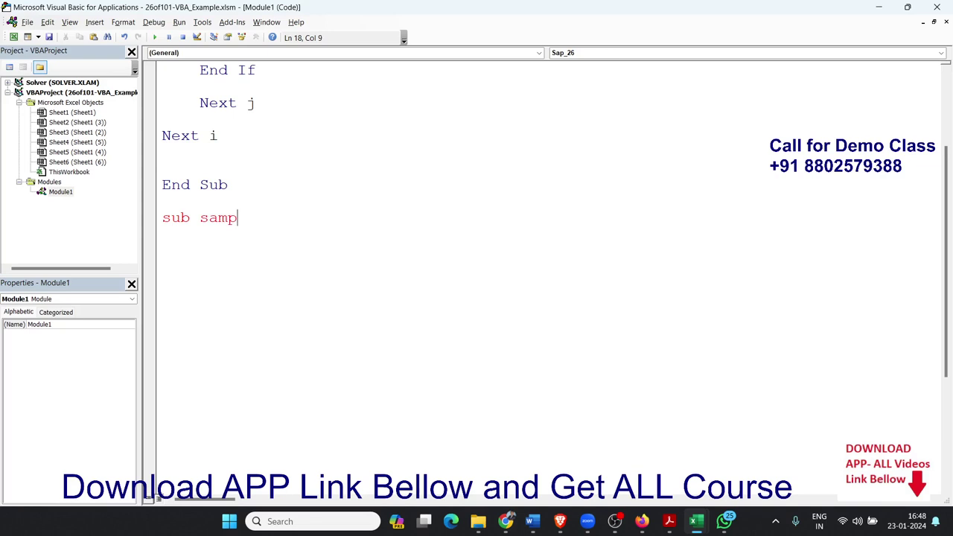
type("_")
type("26")
scroll(521, 275, "up", 3)
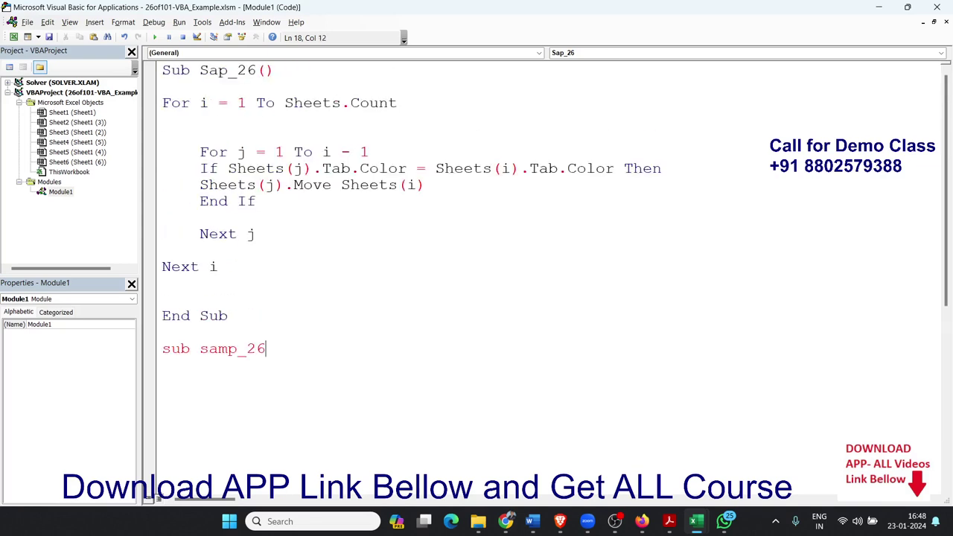
scroll(521, 276, "down", 2)
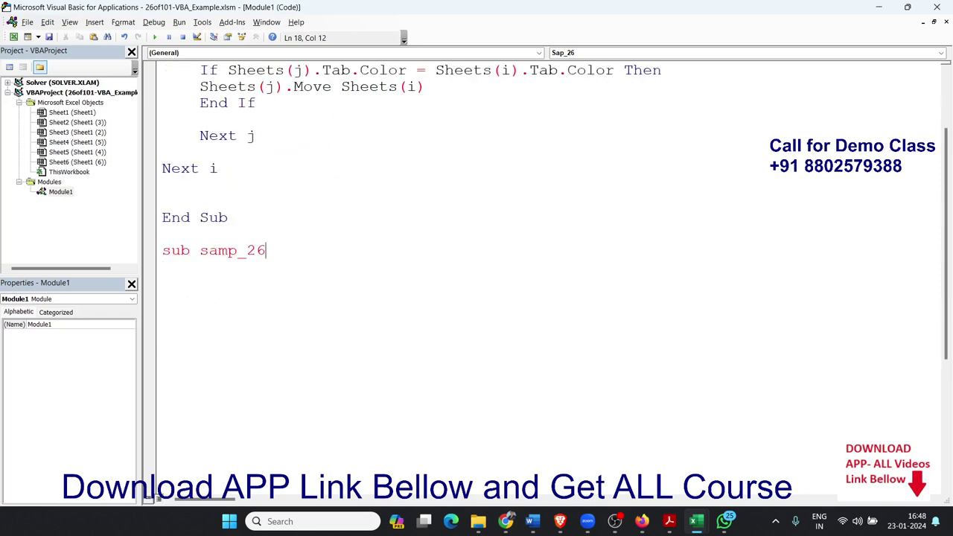
Complete the declaration as 'sub samp_26()' and open blank lines inside the procedure
type("()")
key("Return")
key("Return")
key("Return")
key("Return")
key("Return")
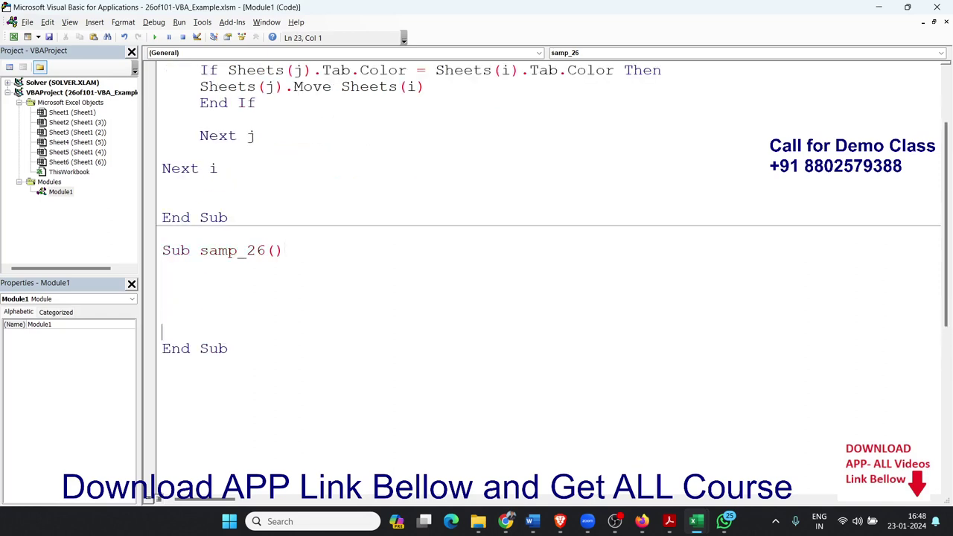
left_click(246, 252)
left_click(193, 283)
key("Return")
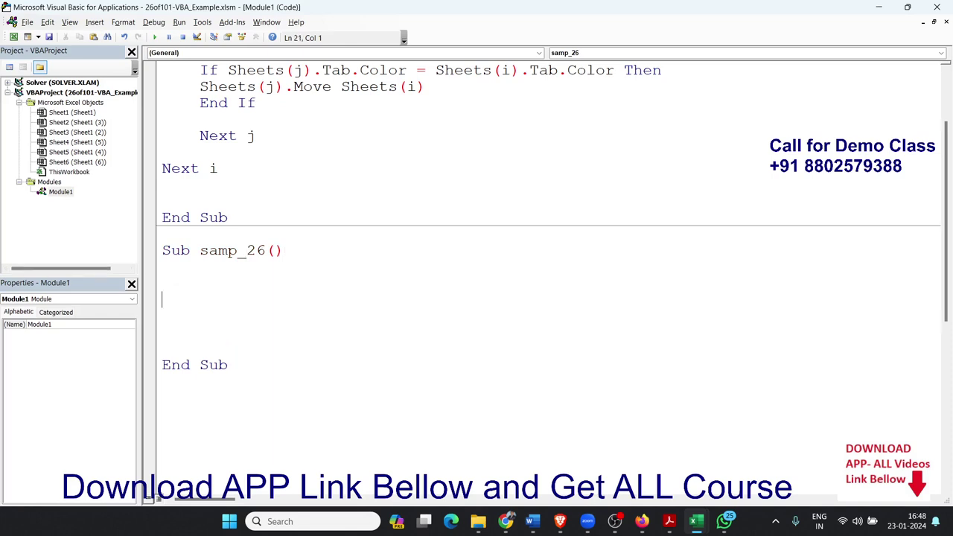
Add the outer loop 'For i = 1 To Sheets.Count' and inner loop 'For j = 1 To j-1'
type("for i ")
type("= 1 to")
type(" sheets")
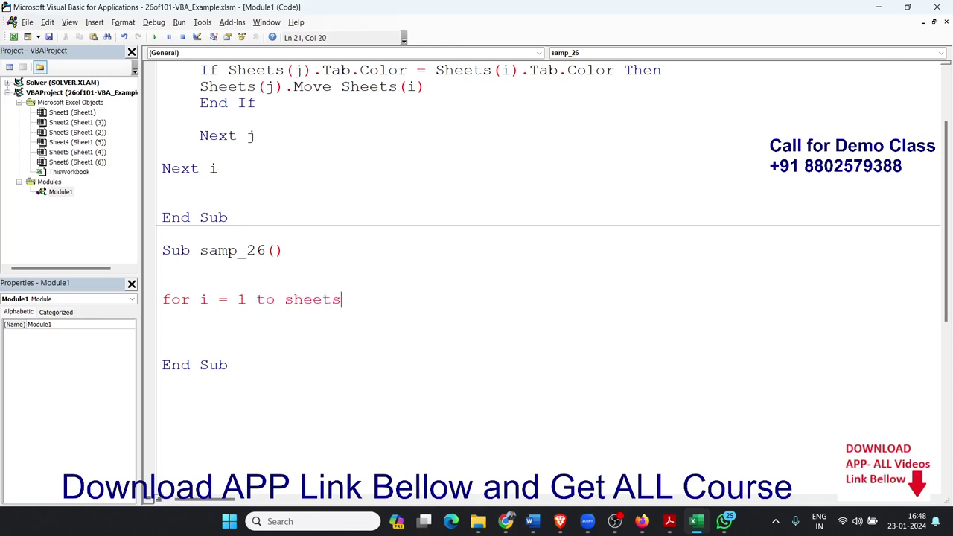
type(".cou")
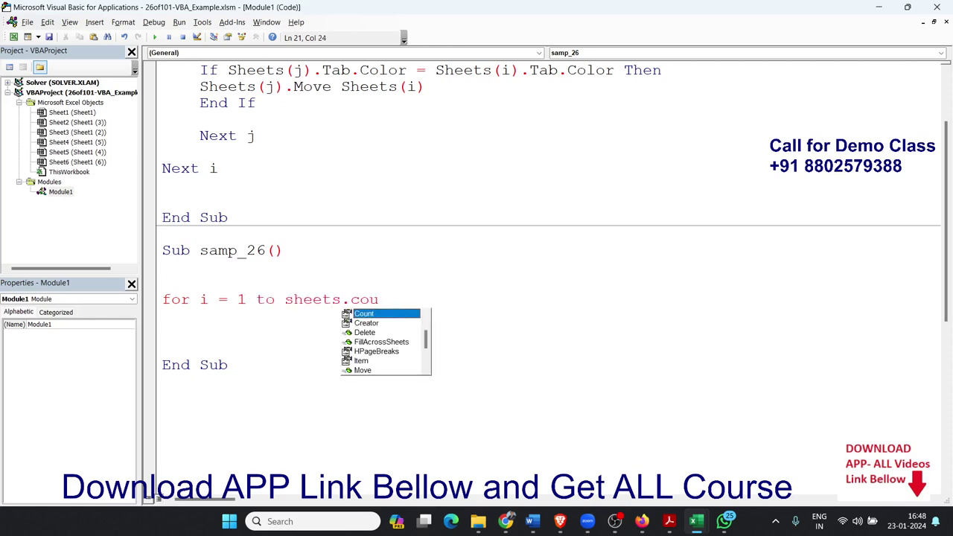
key("Return")
Close the loops with 'Next j' and 'Next i', leaving an empty line inside
key("Return")
key("Tab")
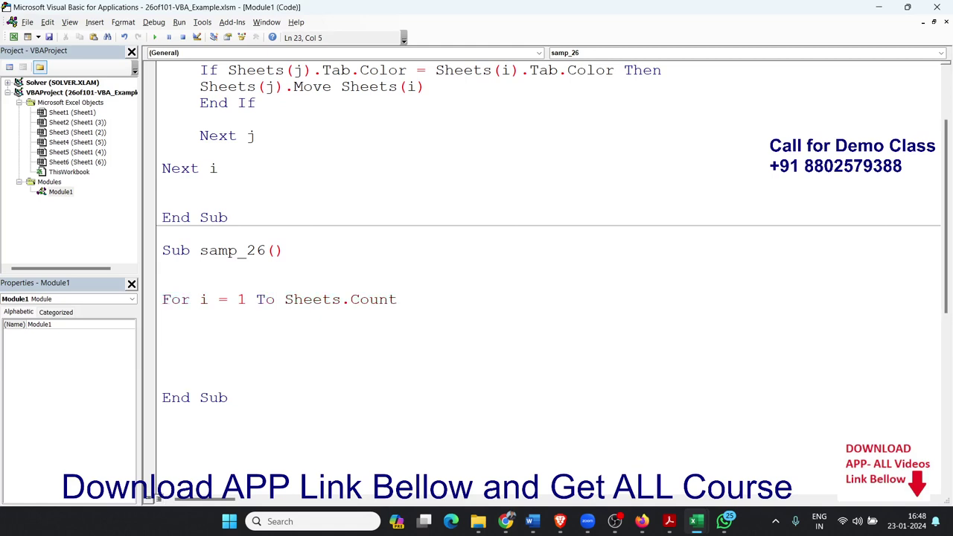
type("for ")
type("j ")
type("tp")
key("BackSpace")
type("o")
key("BackSpace")
key("BackSpace")
type("= 1 to ")
type("j-")
type("1")
key("Return")
key("Return")
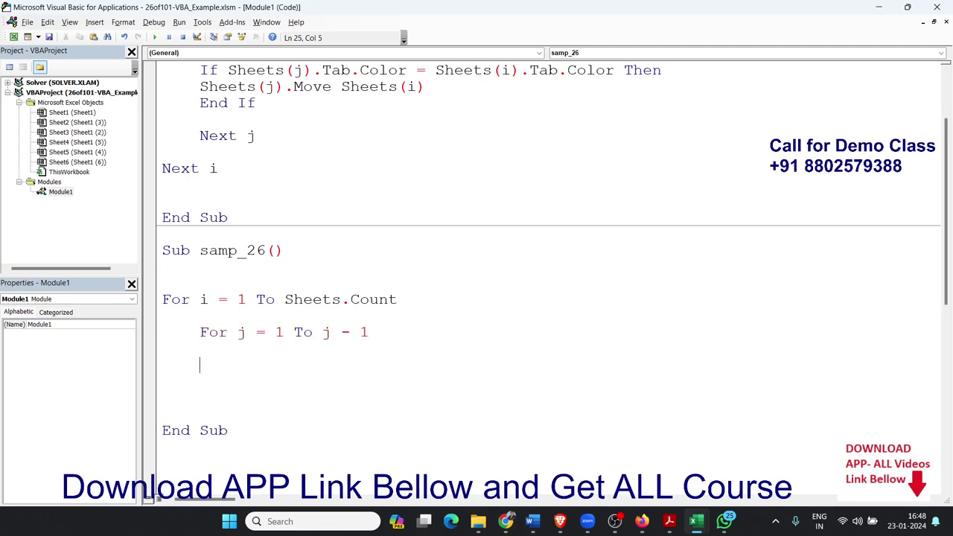
type("next ")
type("j")
key("Return")
key("Return")
key("BackSpace")
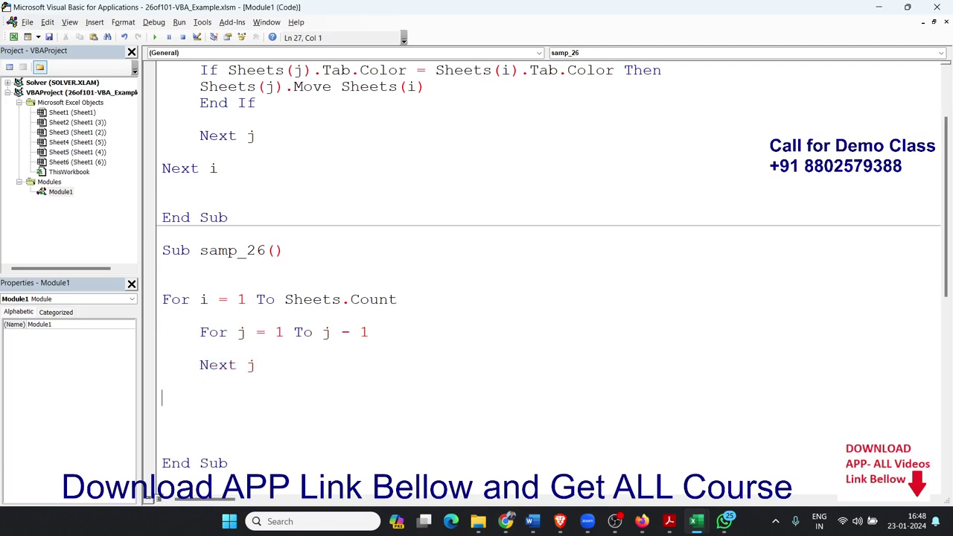
type("ne")
type("xt i")
key("Up")
key("Up")
key("Up")
key("Return")
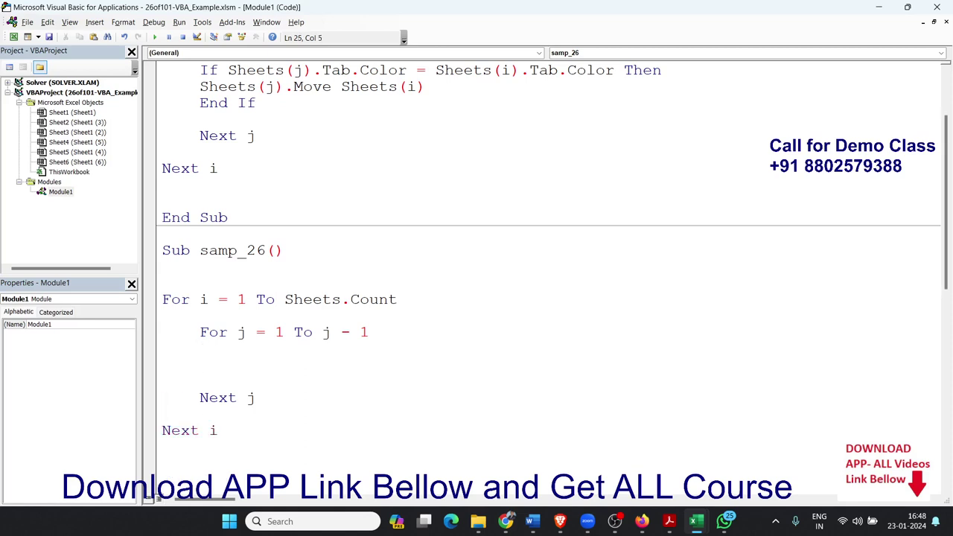
Add the condition 'If Sheets(i).Tab.Color = Sheets(j).Tab.Color Then'
type("if sh")
type("eets(i")
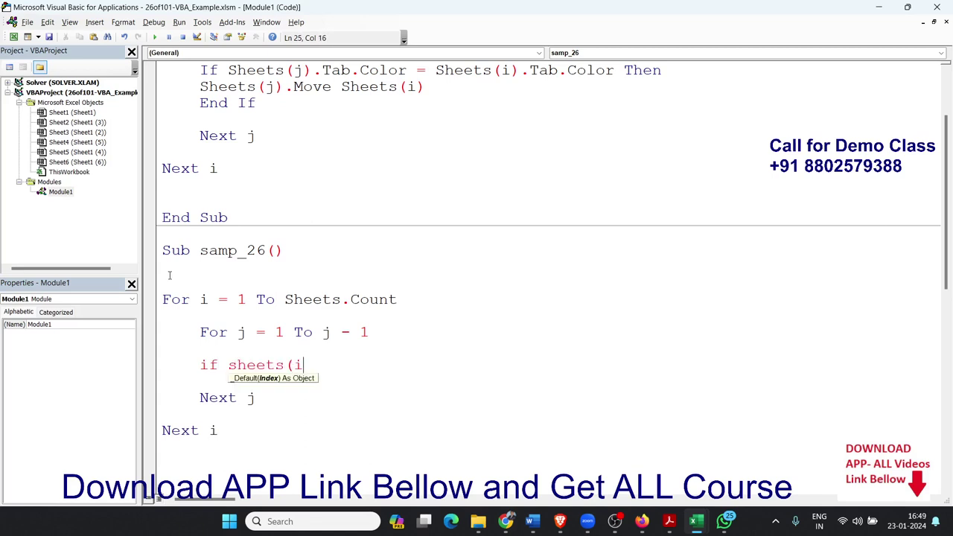
type(").t")
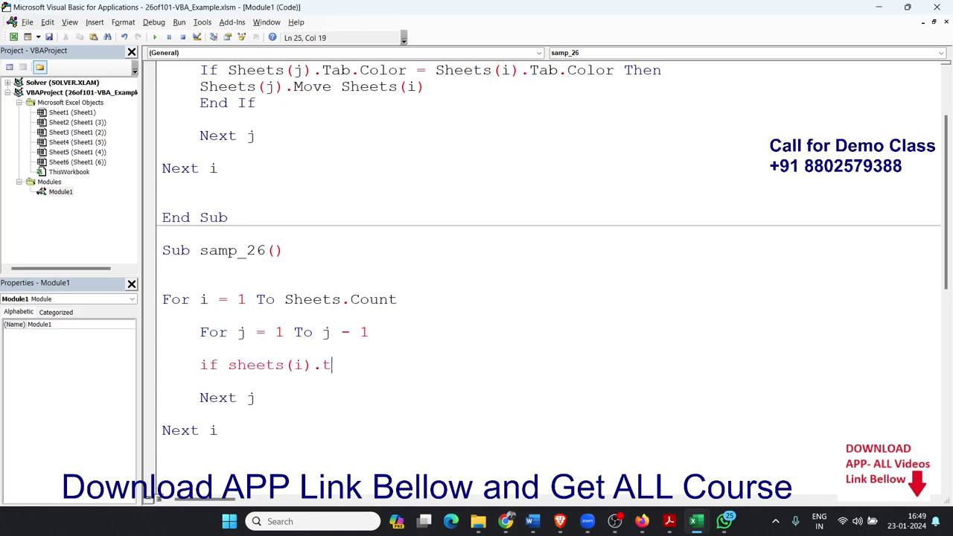
type("ab.c")
type("olur")
key("BackSpace")
key("BackSpace")
type("or ")
type("= sheet")
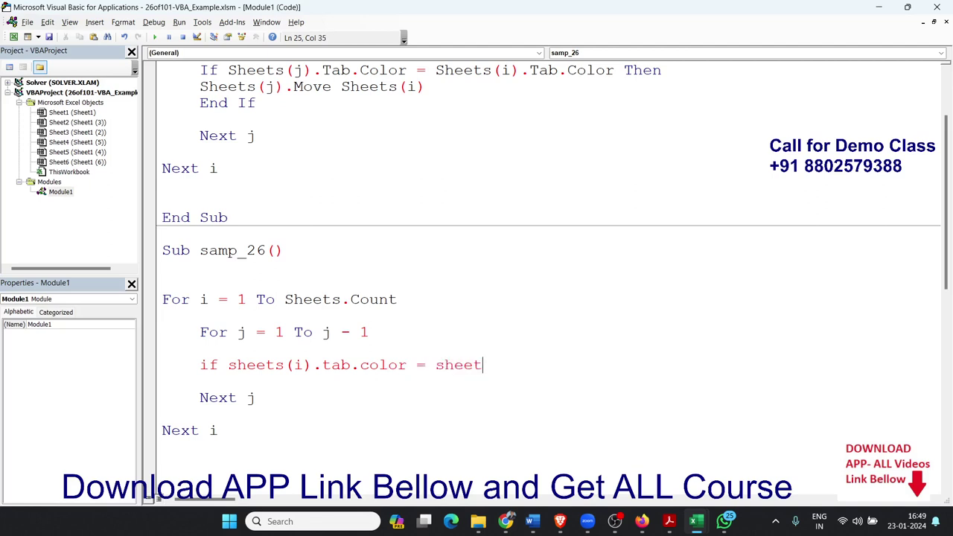
type("s(j")
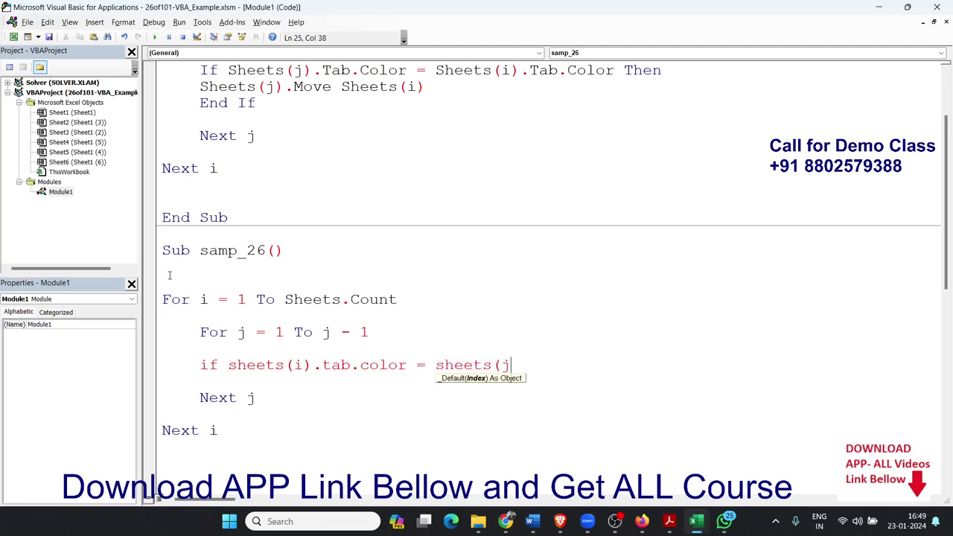
type(")")
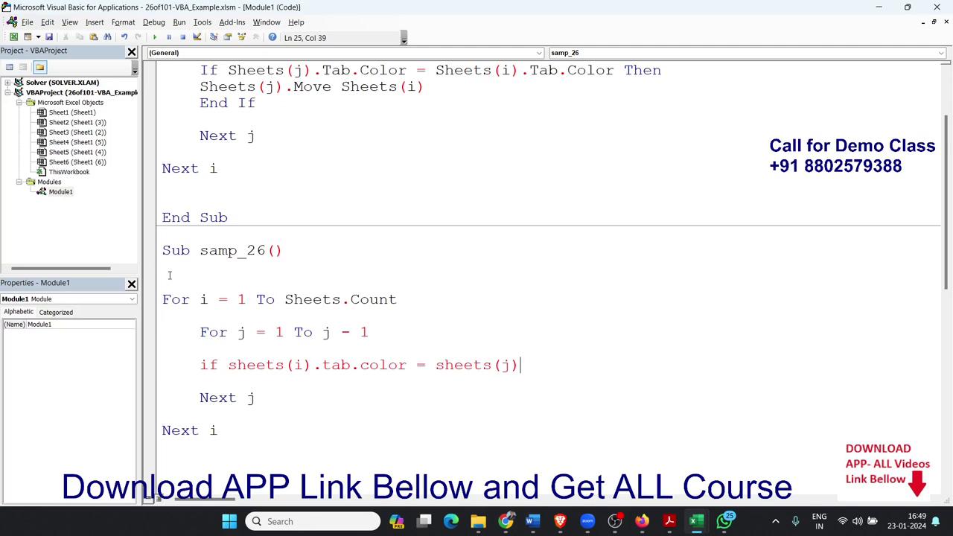
type(".")
type("tab.co")
type("lo")
type("r the")
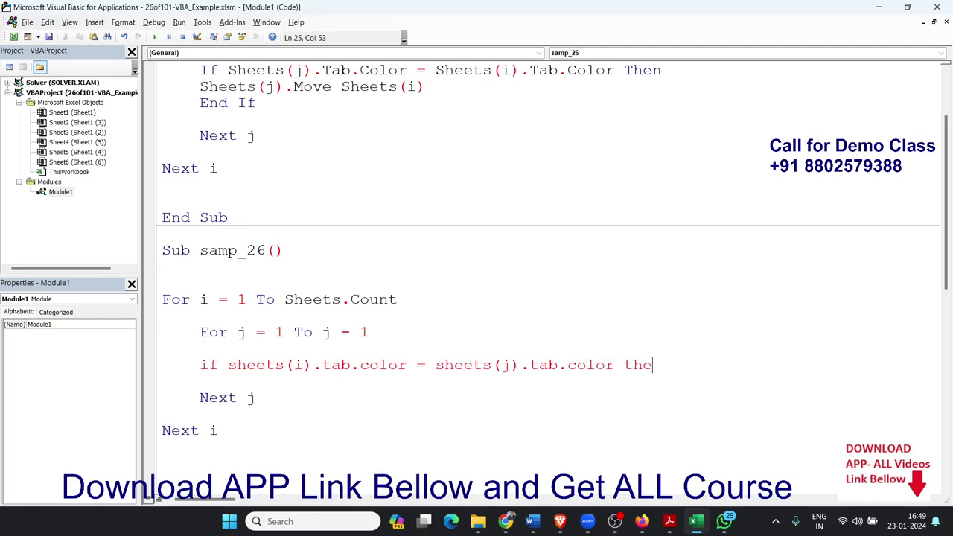
type("n")
key("Return")
Under the If, write 'Sheets(j).Move before:=Sheets(i)'
type("she")
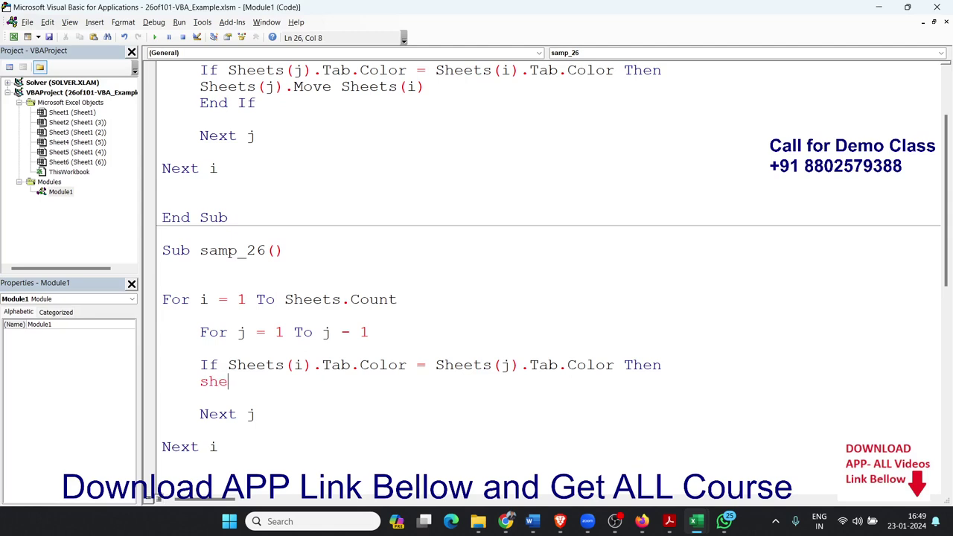
type("ts")
key("BackSpace")
key("BackSpace")
type("s")
key("BackSpace")
type("s")
type("t")
key("BackSpace")
key("BackSpace")
type("ts")
key("BackSpace")
key("BackSpace")
key("BackSpace")
type("e")
type("ts(")
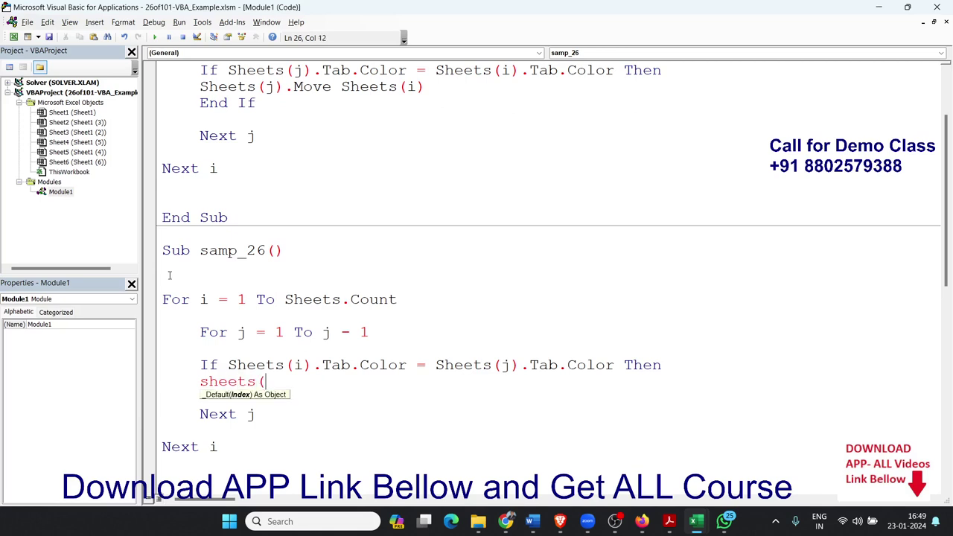
type("j)")
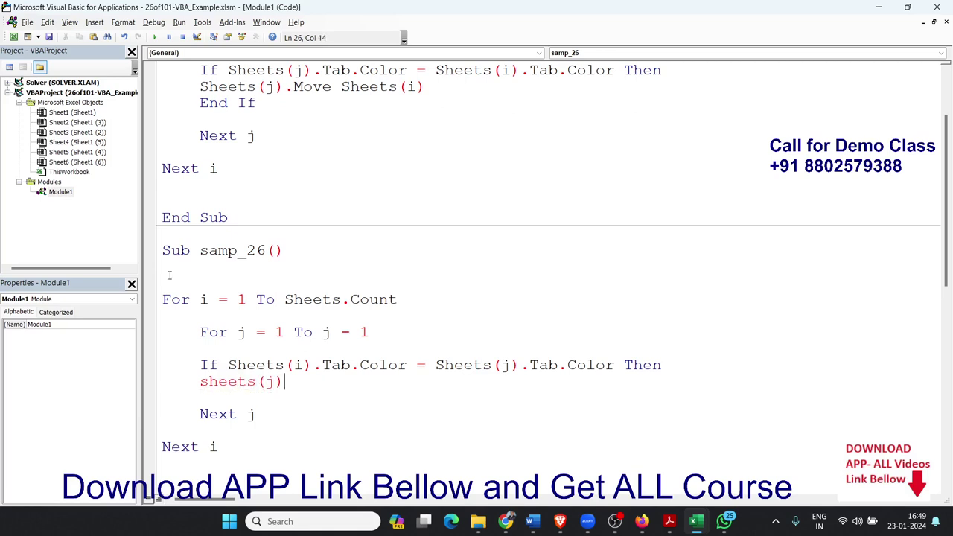
type(".mo")
type("ve")
type(" befor")
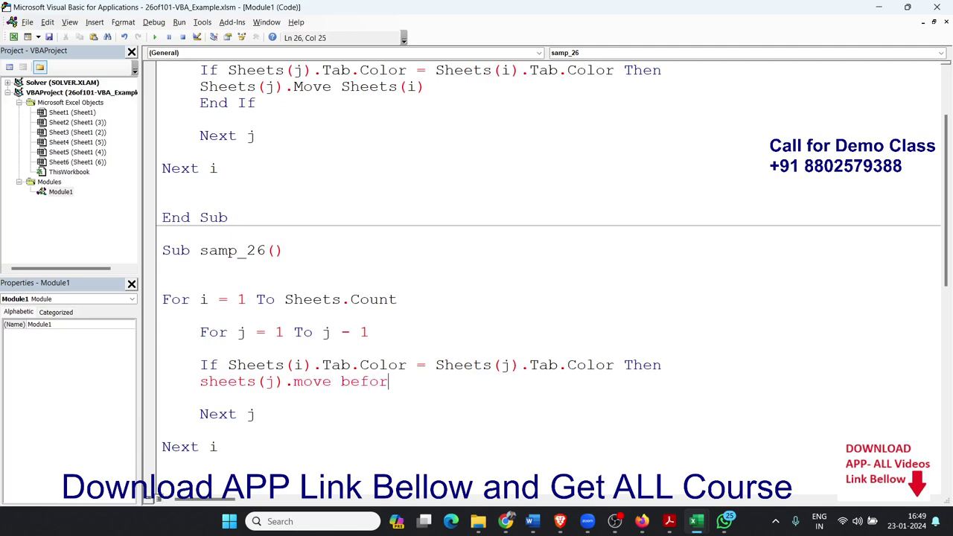
type("e:=")
type("sheets")
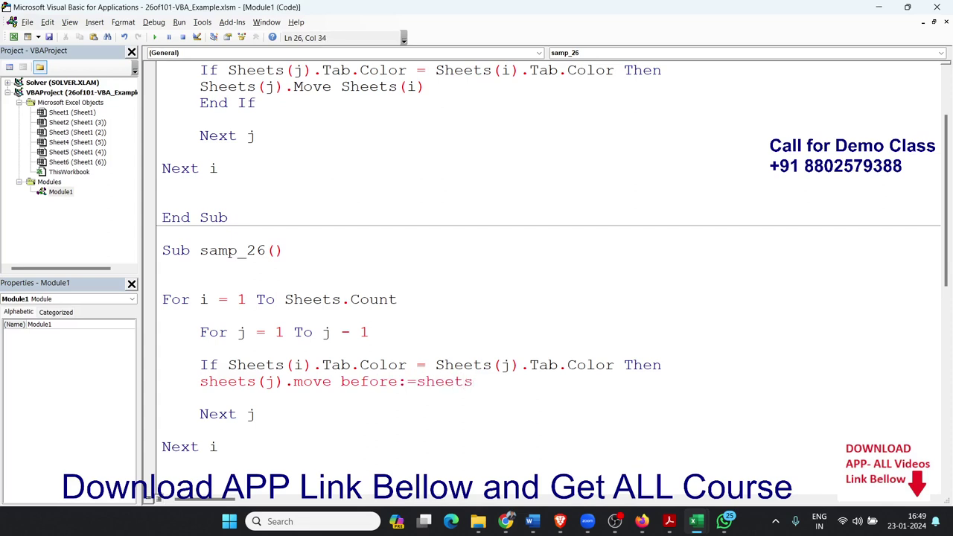
type("(i)")
Run samp_26 from the Macros list and dismiss the 'Next without For' compile error
left_click(354, 415)
scroll(353, 415, "down", 4)
key("alt+F11")
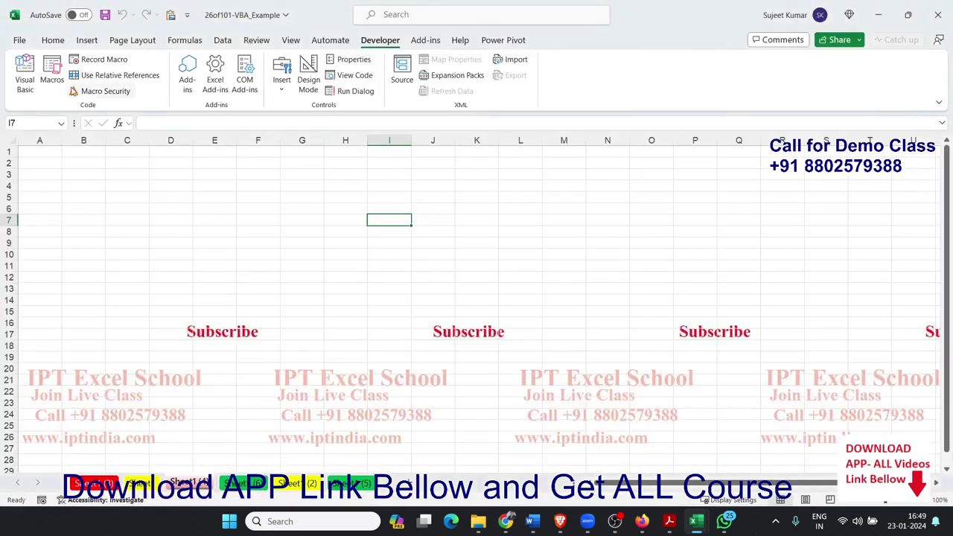
left_click(52, 80)
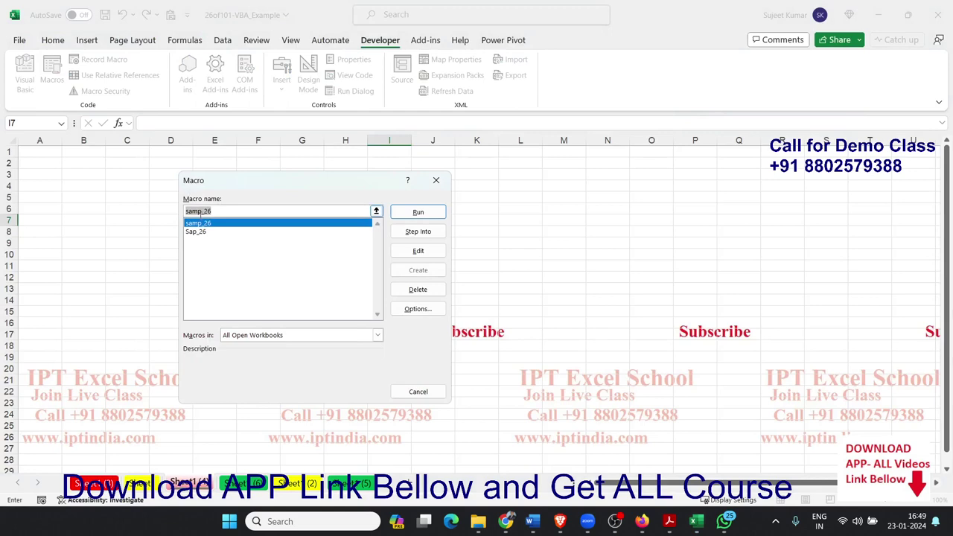
left_click(421, 216)
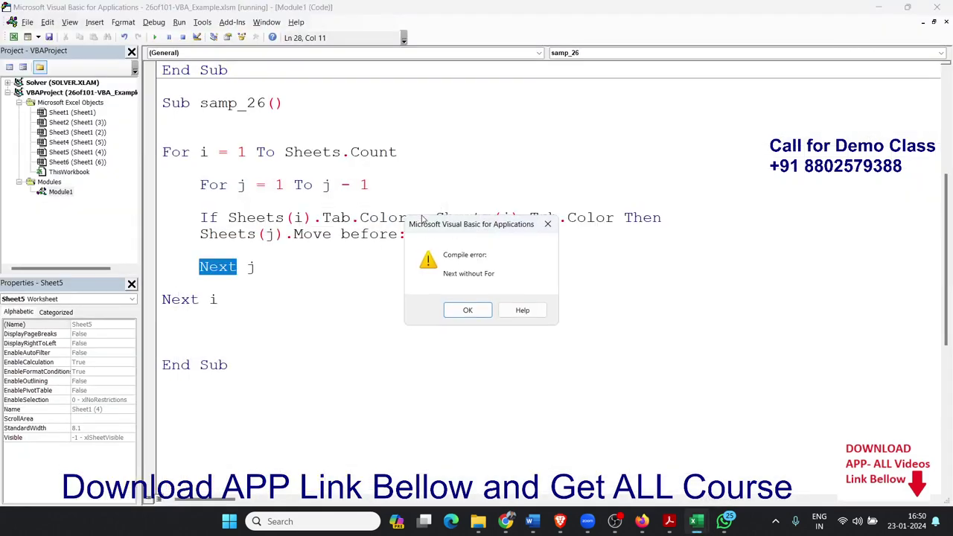
left_click(466, 311)
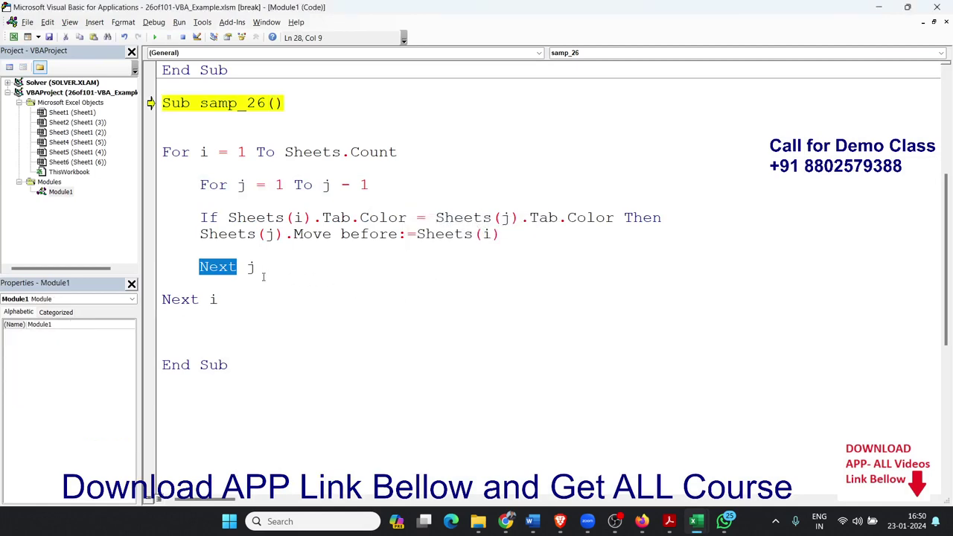
Insert 'End If' above Next j, reset the macro, and return to Excel
left_click(226, 255)
type("e")
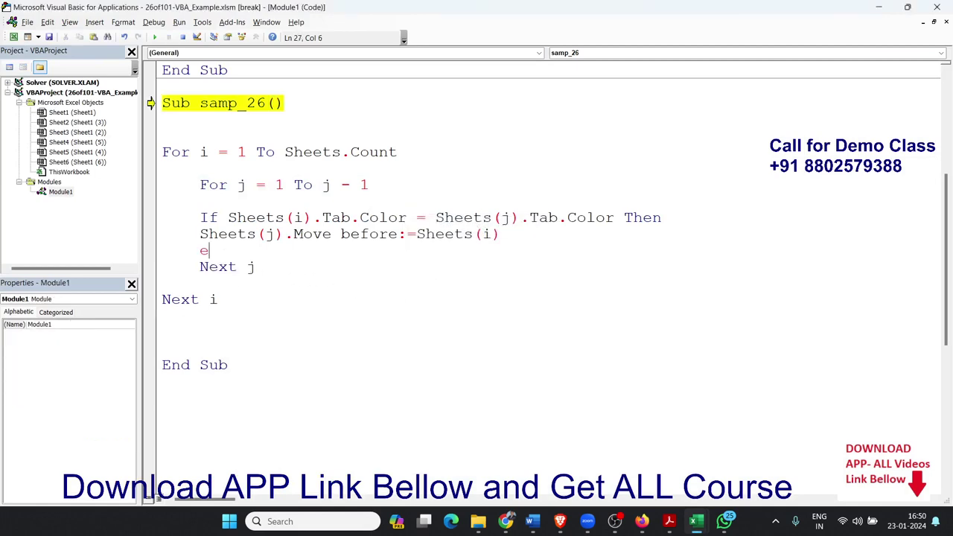
type("nd if")
left_click(200, 192)
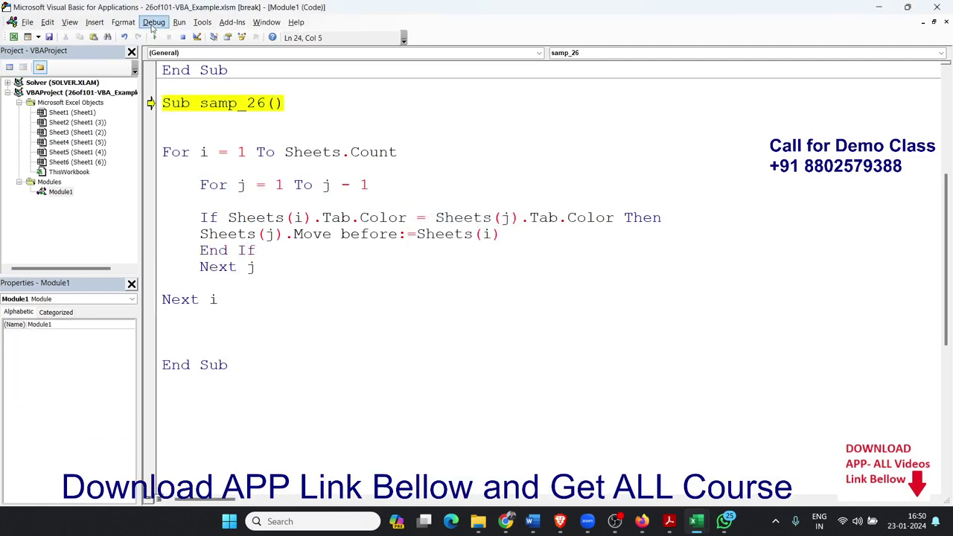
left_click(154, 37)
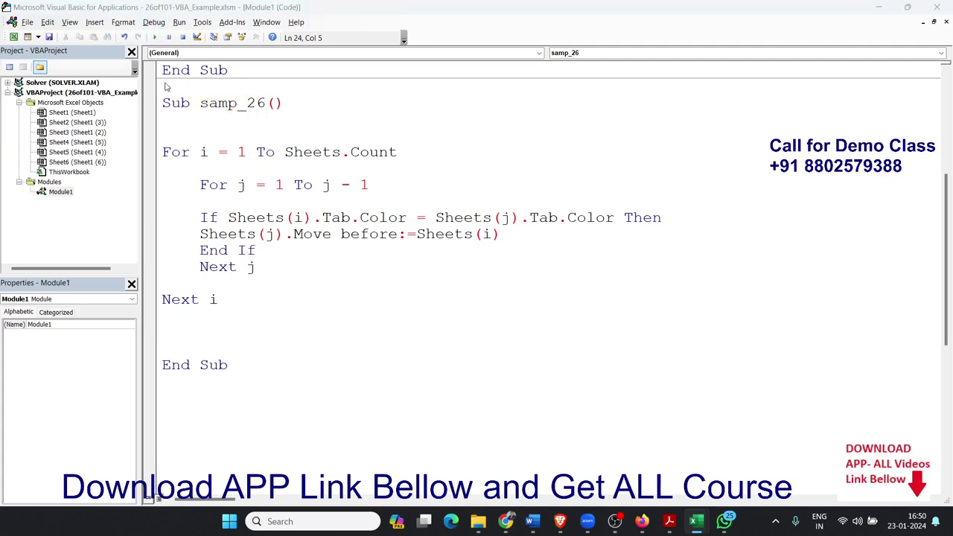
key("alt+F11")
Run samp_26 again from the Macros dialog
left_click(156, 313)
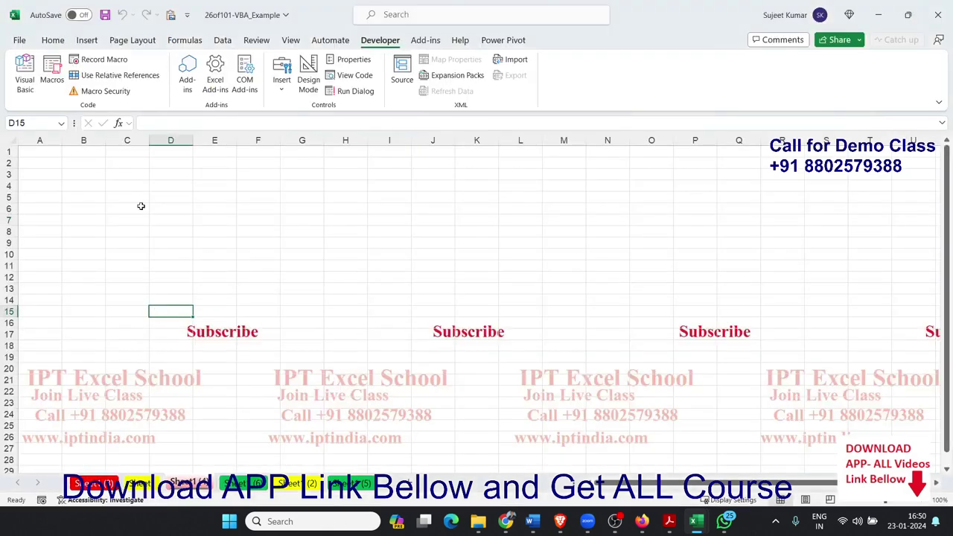
left_click(52, 80)
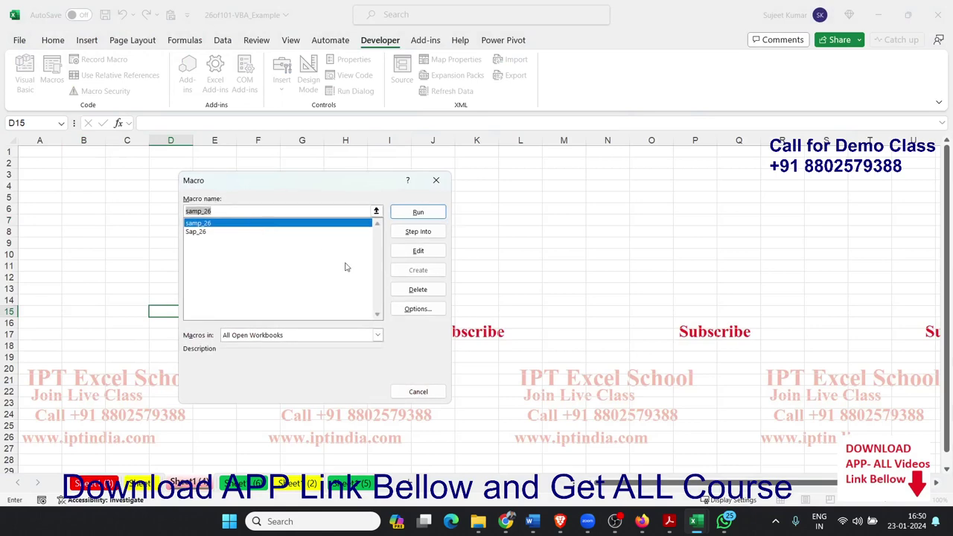
left_click(234, 232)
left_click(234, 224)
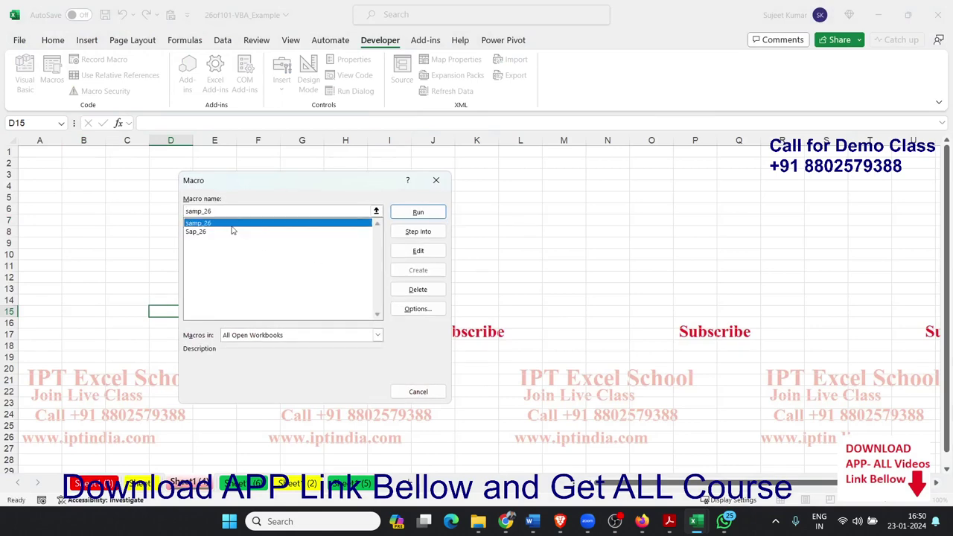
left_click(418, 212)
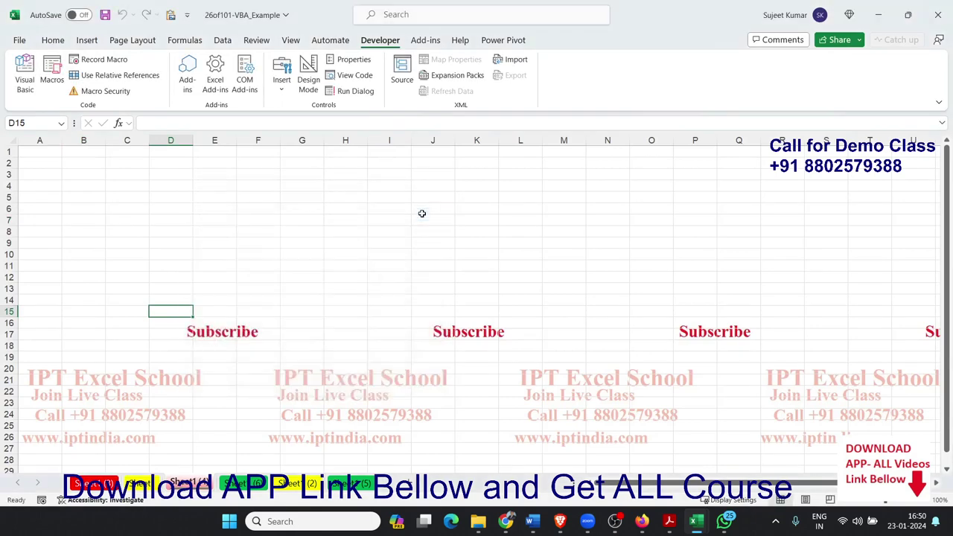
left_click(319, 247)
In the VBA editor, delete the wrong j from the inner loop's 'j - 1' bound
key("alt+F11")
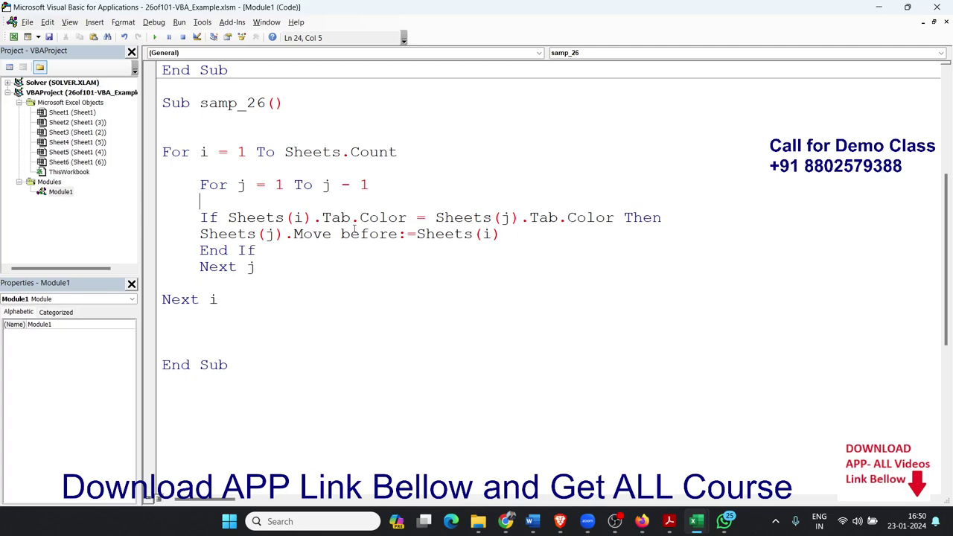
scroll(354, 228, "up", 1)
scroll(355, 229, "up", 4)
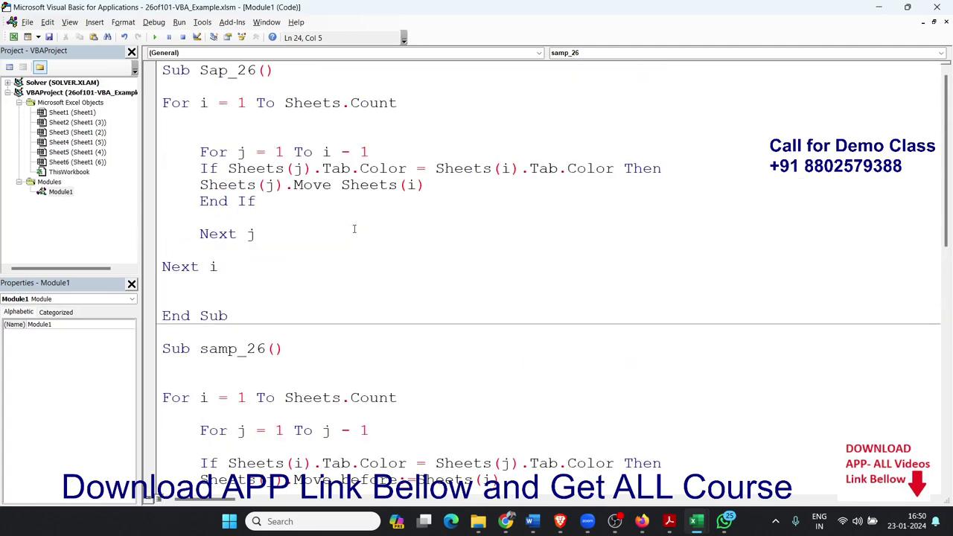
scroll(354, 228, "down", 2)
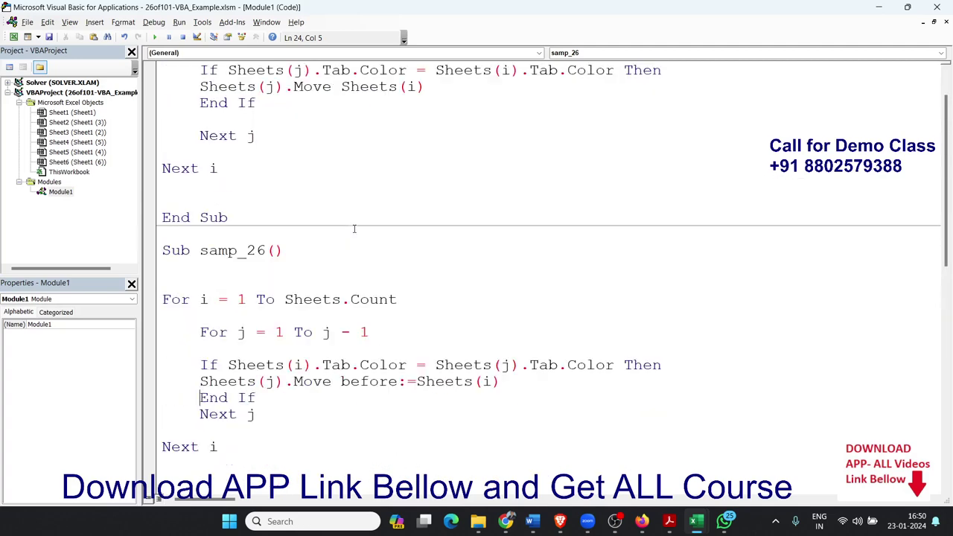
left_click(323, 332)
double_click(324, 332)
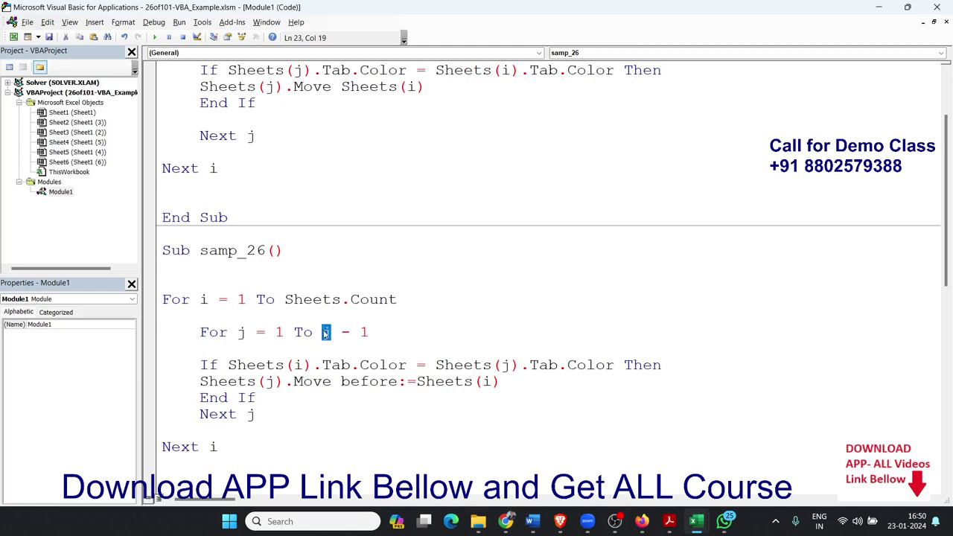
key("Delete")
Make the inner bound 'i - 1', then run samp_26 to group the tabs by colour
type("i")
left_click(330, 343)
key("alt+F11")
left_click(53, 83)
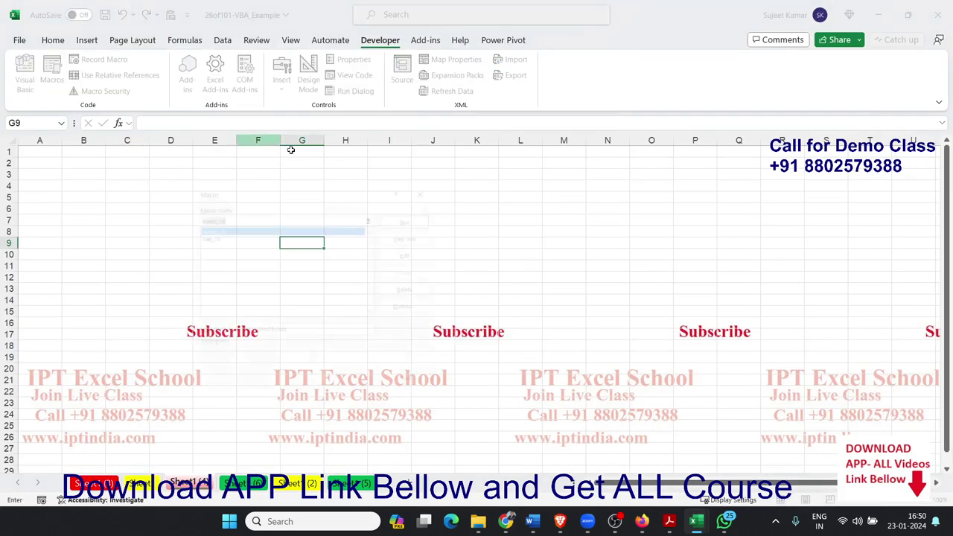
left_click(418, 212)
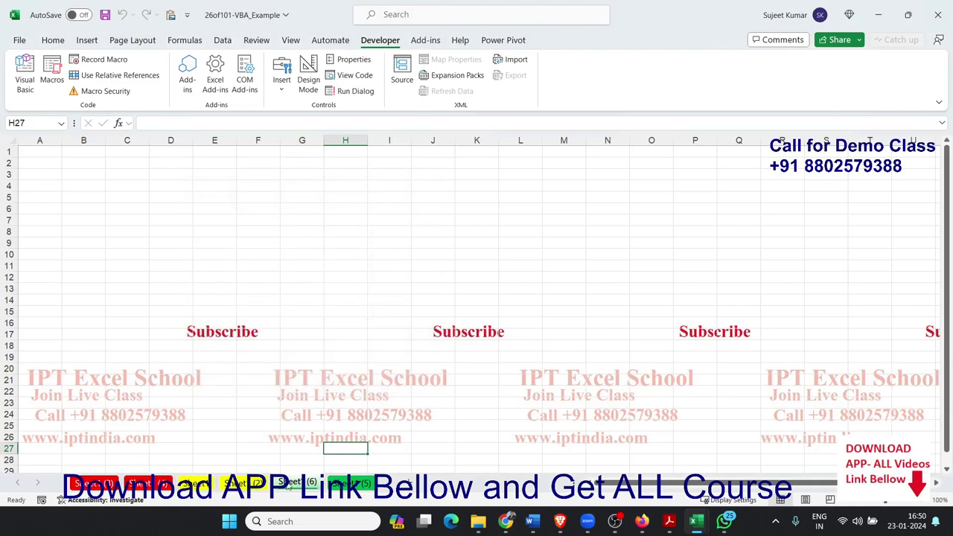
left_click(326, 197)
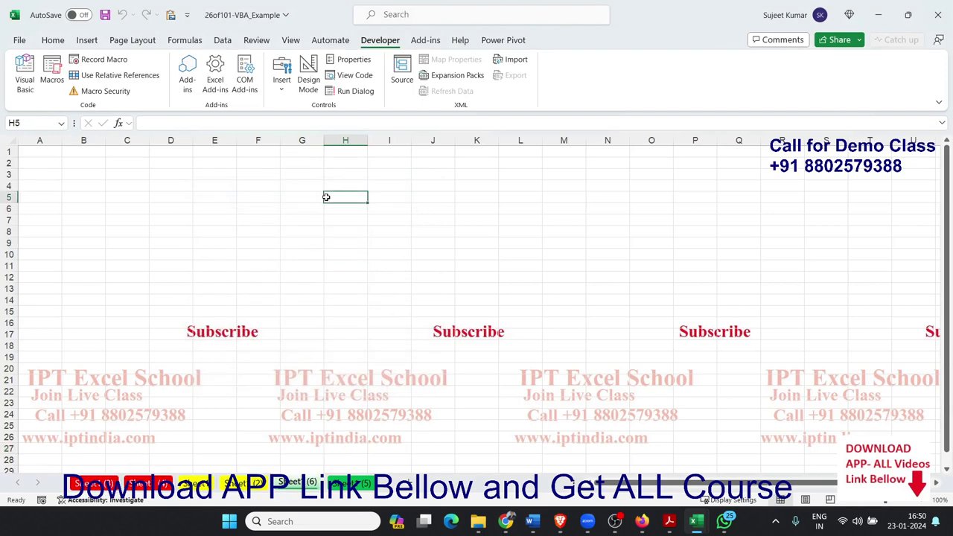